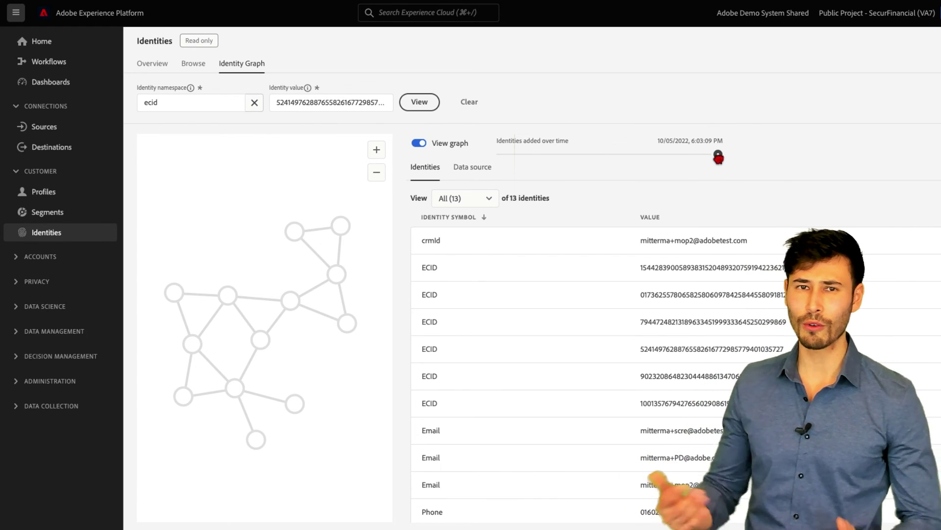
Scrub the 'Identities added over time' slider to 10/05/2022 5:41:03 PM, leaving 8 identities
{"action": "mouse_move", "coordinate": [718, 157]}
{"action": "left_mouse_down"}
{"action": "mouse_move", "coordinate": [483, 186]}
{"action": "mouse_move", "coordinate": [736, 185]}
{"action": "left_mouse_up"}
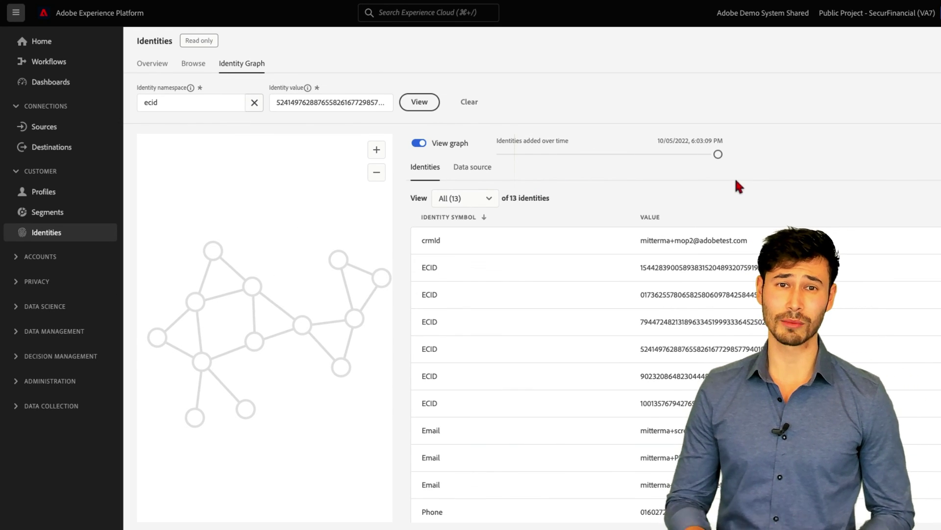